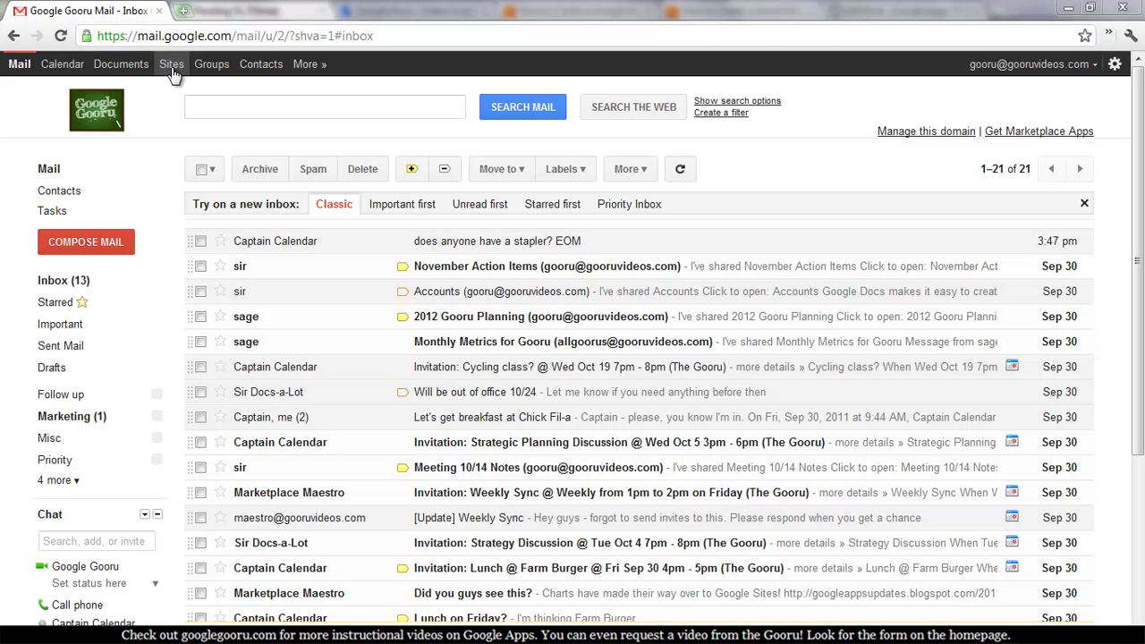
Start a new site from the Sites list and name it 'Gooru Sales' (location gooru-sales).
{"action": "left_click", "coordinate": [172, 66]}
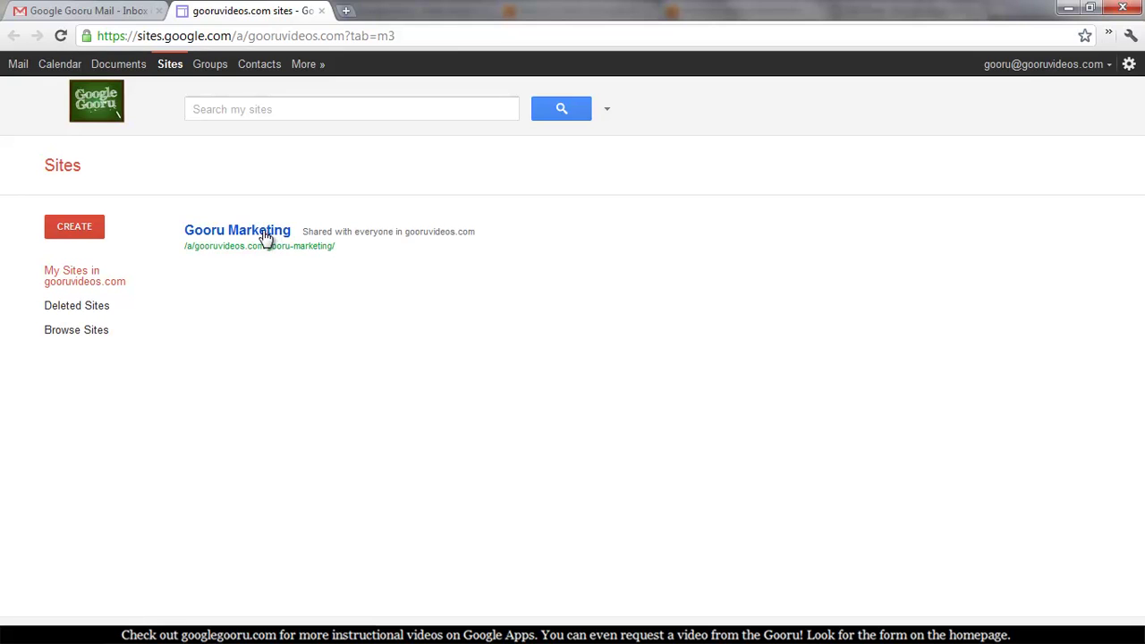
{"action": "left_click", "coordinate": [82, 234]}
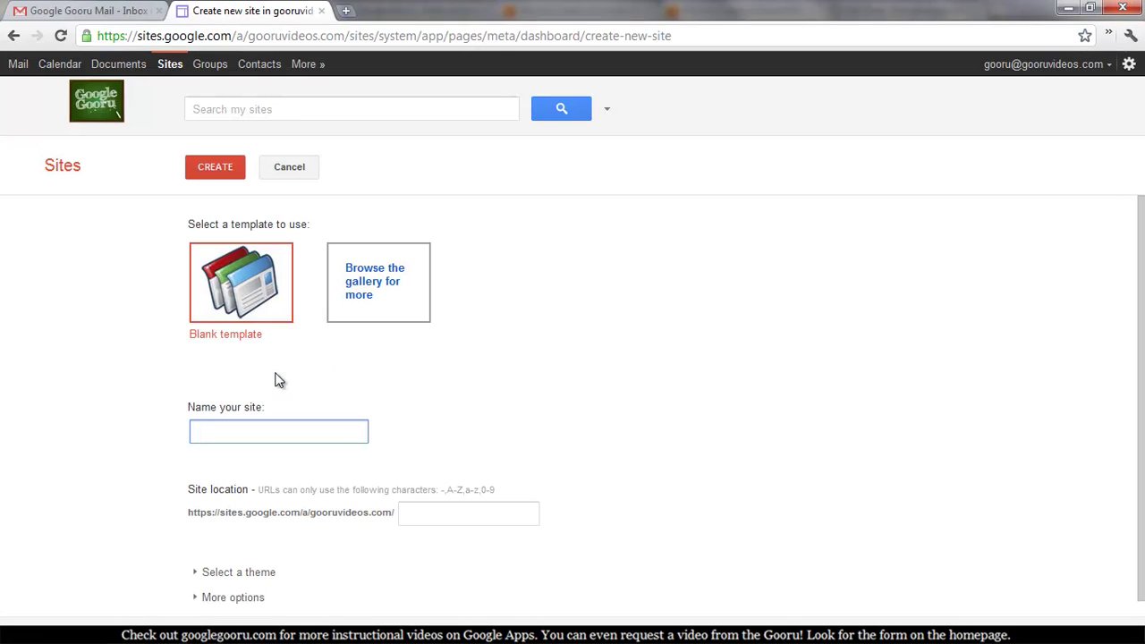
{"action": "type", "text": "Gooru Sales"}
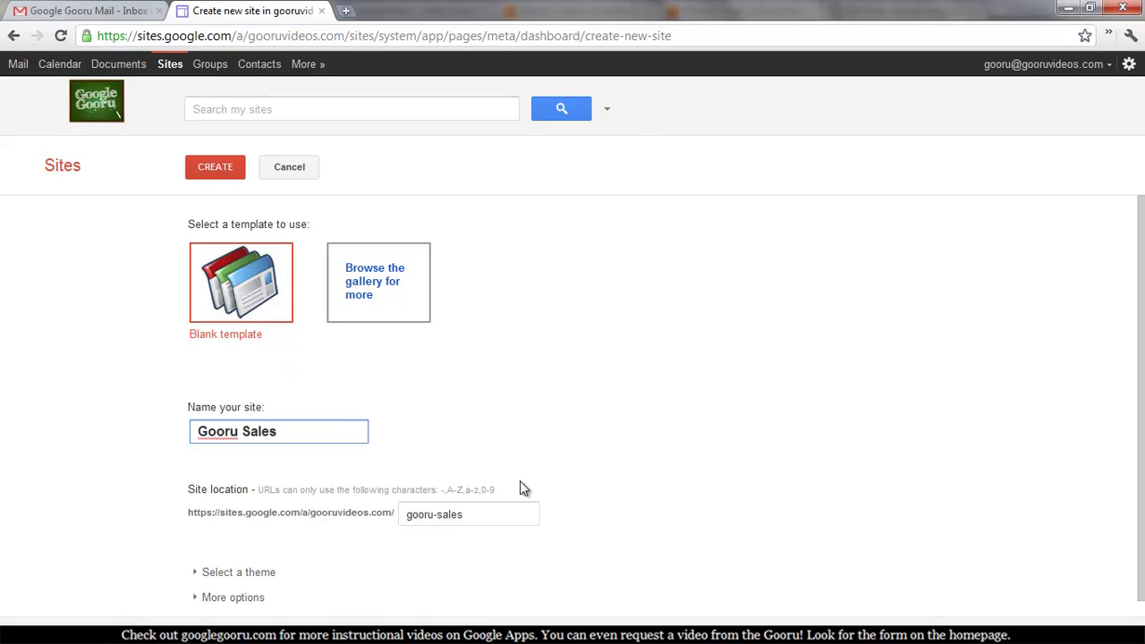
{"action": "key", "text": "Tab"}
{"action": "scroll", "coordinate": [494, 550], "scroll_direction": "down", "scroll_amount": 1}
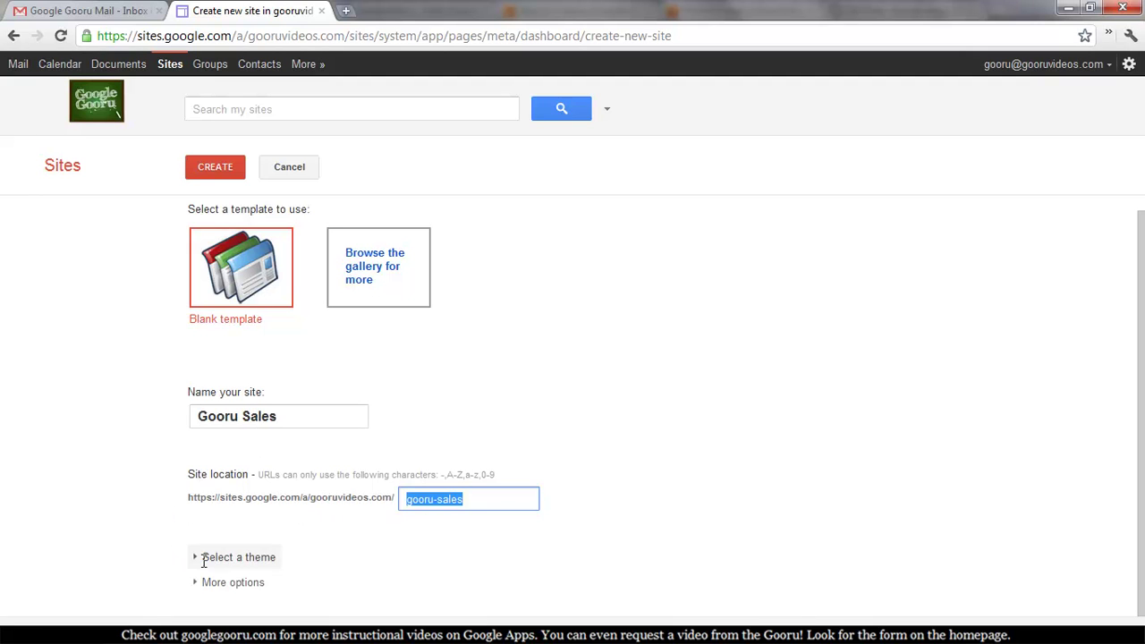
Pick the Project wiki template from the Business collaboration section of the template gallery.
{"action": "left_click", "coordinate": [371, 272]}
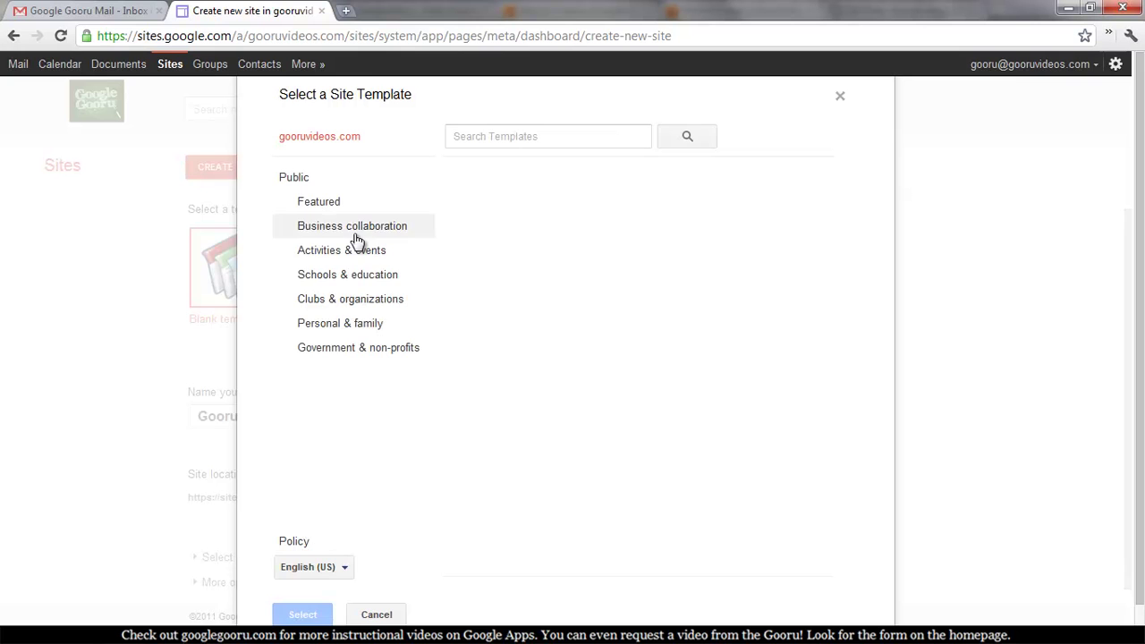
{"action": "left_click", "coordinate": [358, 229]}
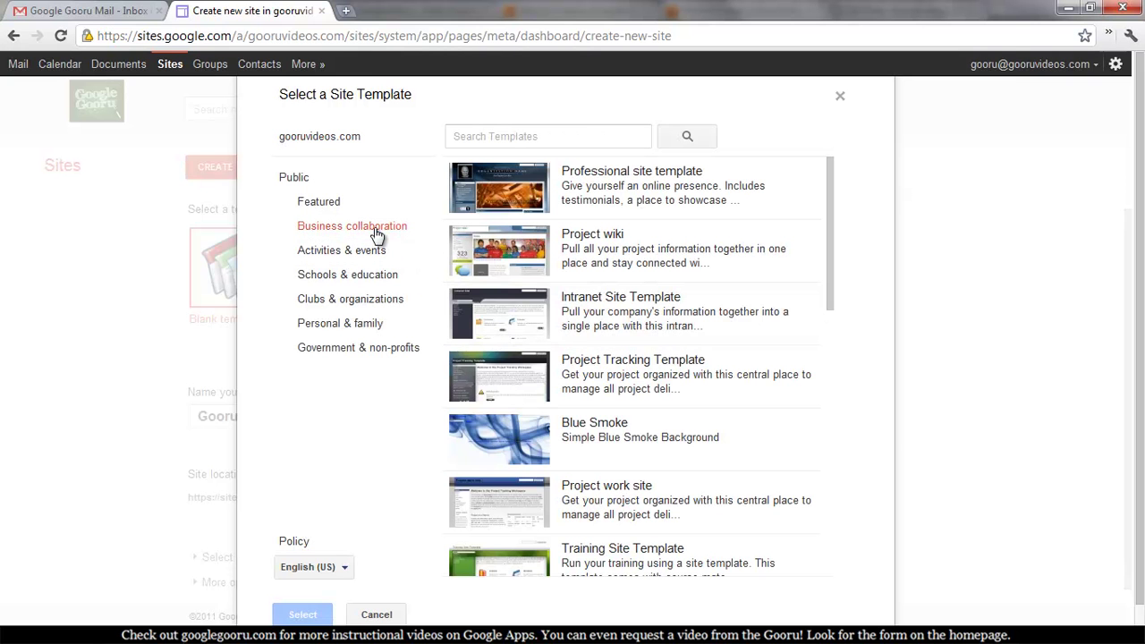
{"action": "left_click", "coordinate": [609, 260]}
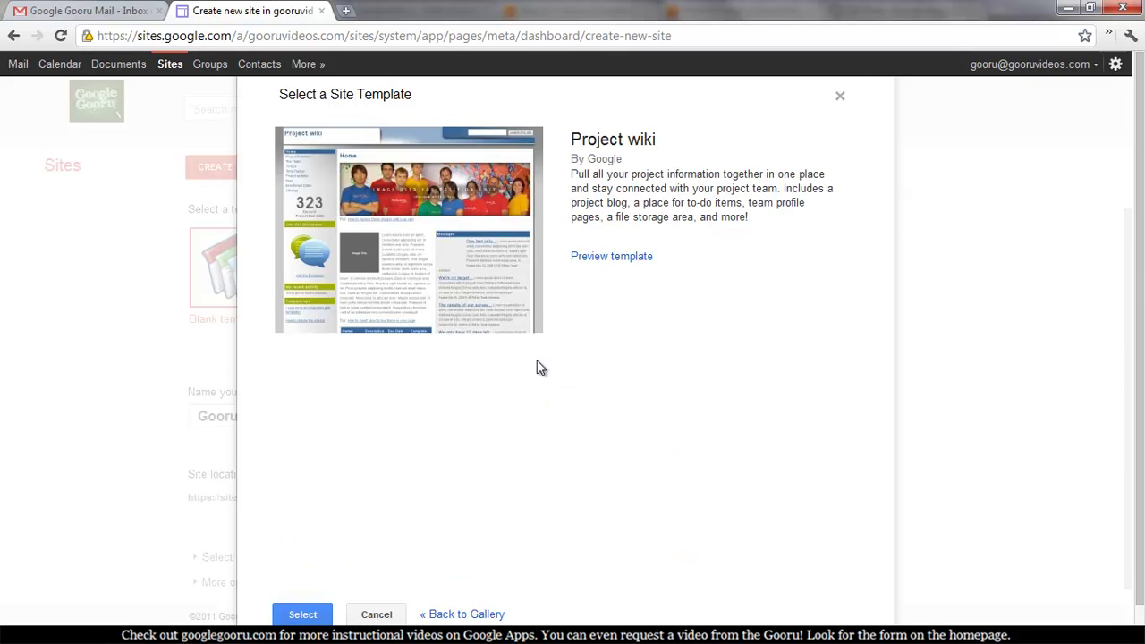
{"action": "left_click", "coordinate": [304, 614]}
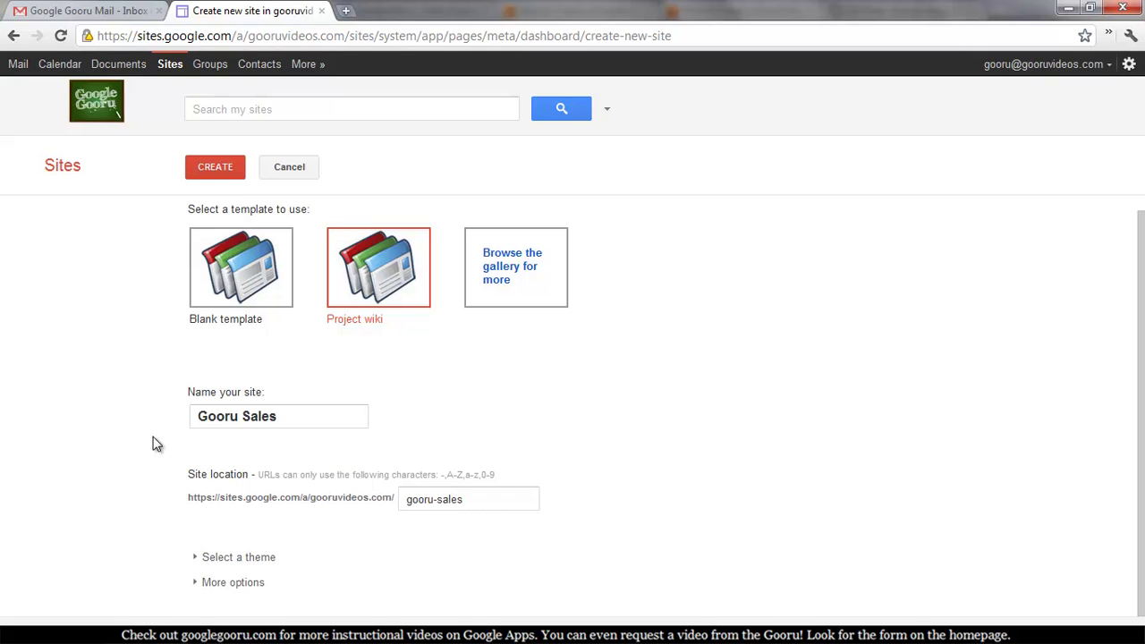
Apply the Solitude: Olive theme to the new site.
{"action": "left_click", "coordinate": [206, 558]}
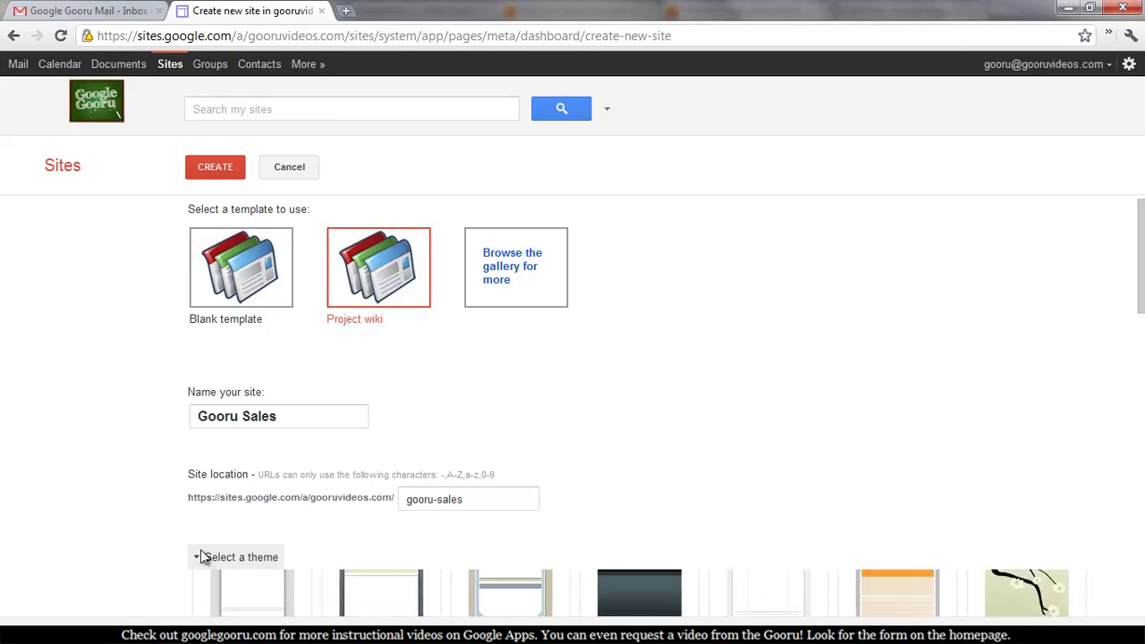
{"action": "scroll", "coordinate": [180, 526], "scroll_direction": "down", "scroll_amount": 1}
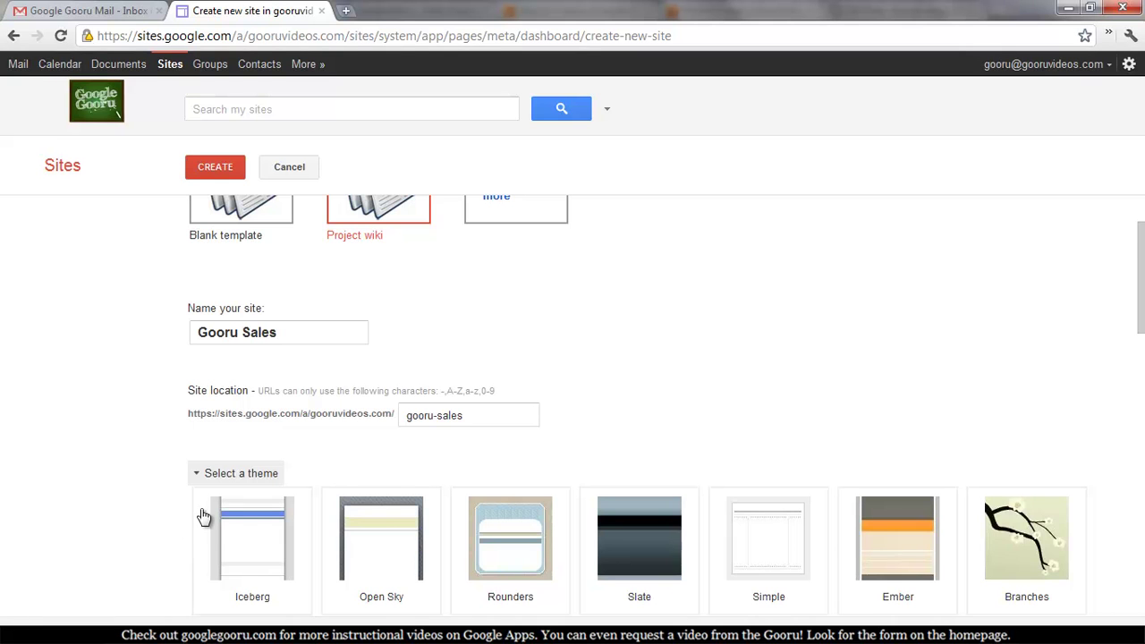
{"action": "scroll", "coordinate": [224, 524], "scroll_direction": "down", "scroll_amount": 1}
{"action": "scroll", "coordinate": [331, 535], "scroll_direction": "down", "scroll_amount": 2}
{"action": "scroll", "coordinate": [348, 528], "scroll_direction": "down", "scroll_amount": 3}
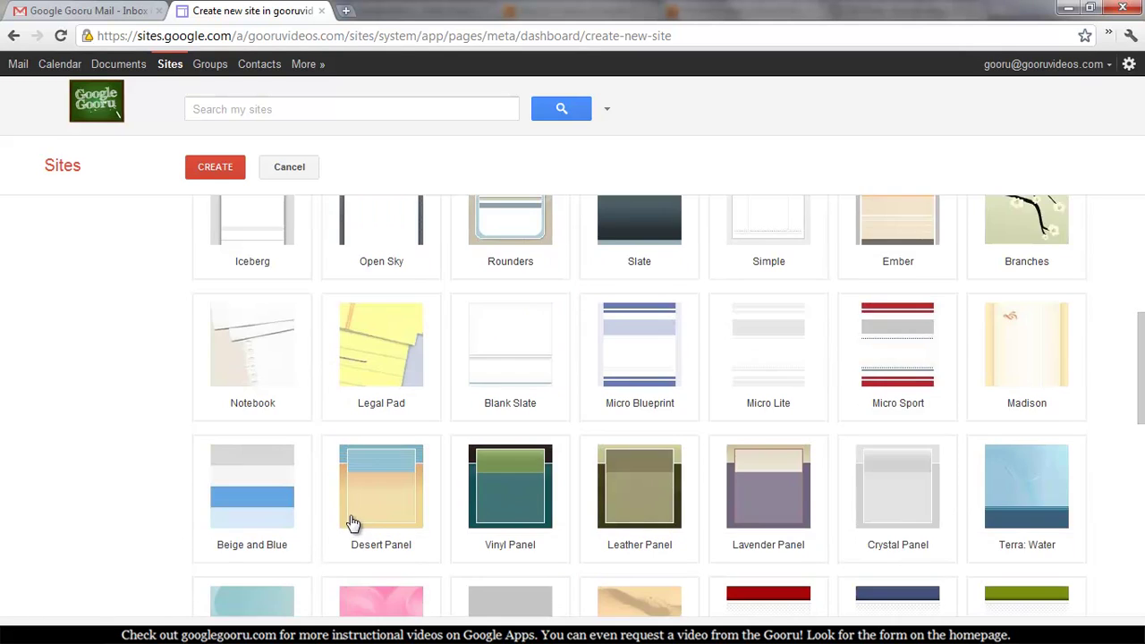
{"action": "scroll", "coordinate": [376, 509], "scroll_direction": "down", "scroll_amount": 1}
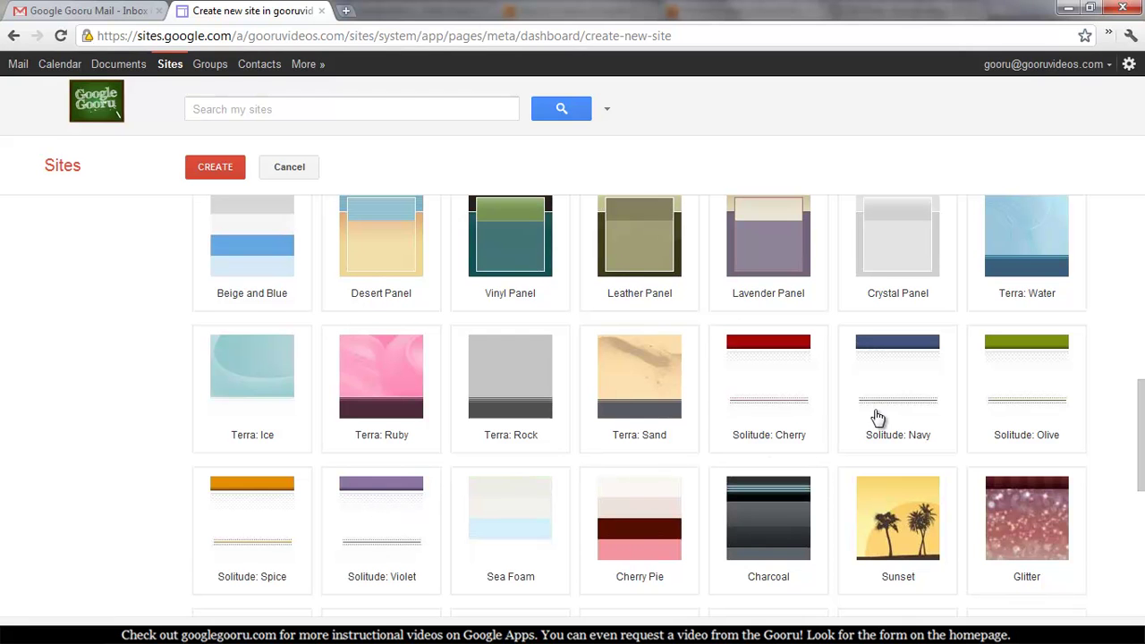
{"action": "left_click", "coordinate": [1012, 393]}
{"action": "scroll", "coordinate": [448, 407], "scroll_direction": "up", "scroll_amount": 5}
{"action": "scroll", "coordinate": [395, 411], "scroll_direction": "up", "scroll_amount": 3}
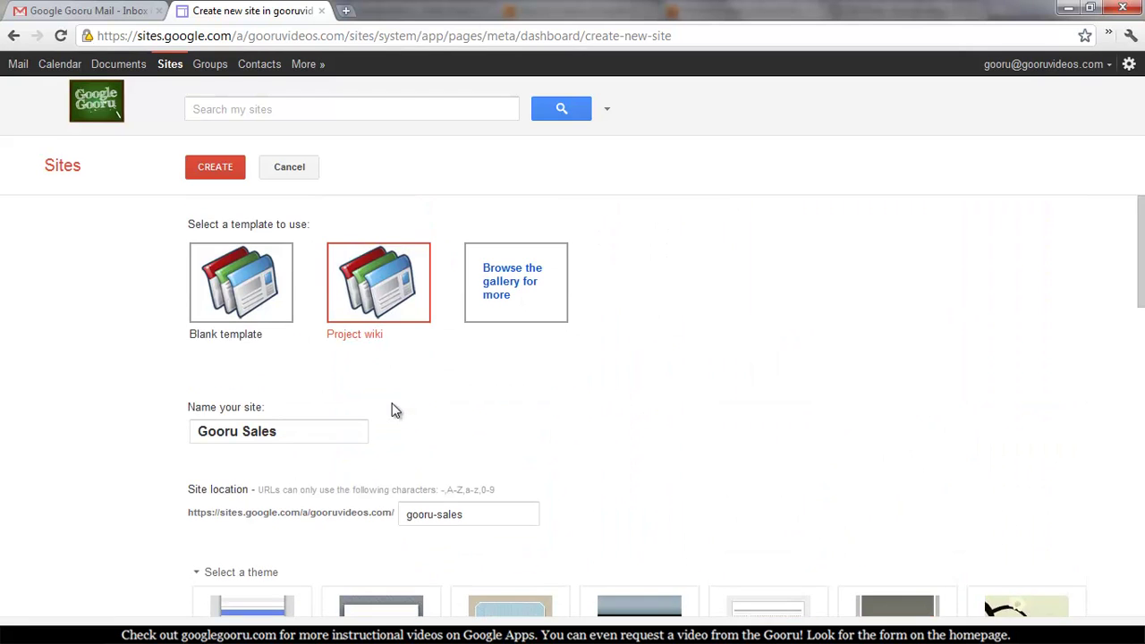
{"action": "scroll", "coordinate": [396, 409], "scroll_direction": "down", "scroll_amount": 20}
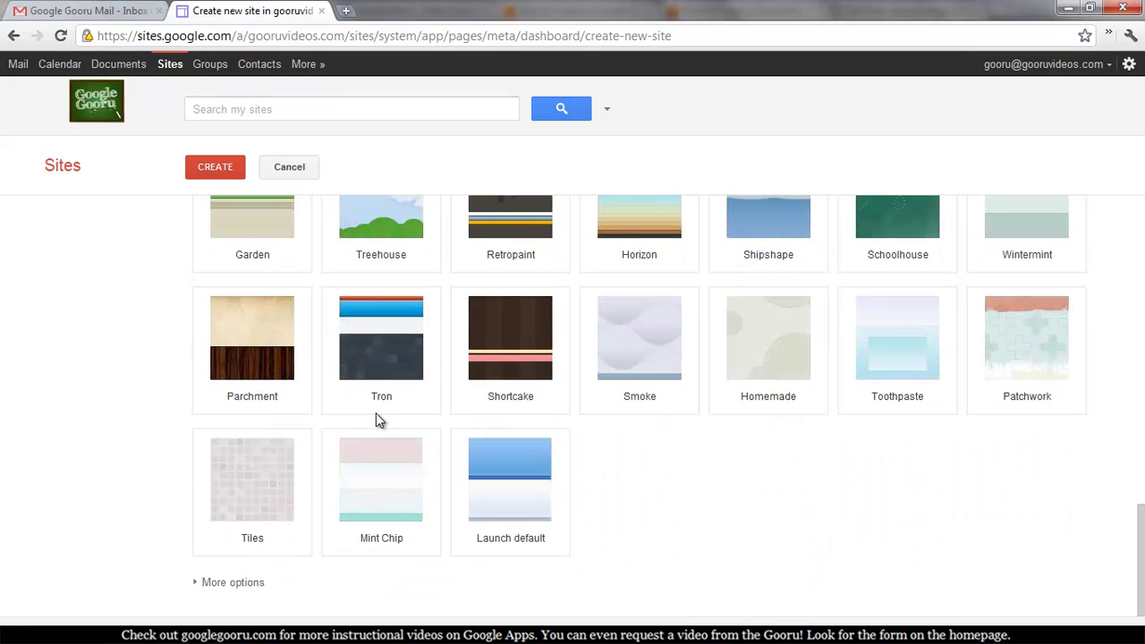
Expand More options to review the category, description and Share with settings.
{"action": "left_click", "coordinate": [235, 583]}
{"action": "scroll", "coordinate": [165, 528], "scroll_direction": "down", "scroll_amount": 2}
{"action": "scroll", "coordinate": [165, 528], "scroll_direction": "down", "scroll_amount": 1}
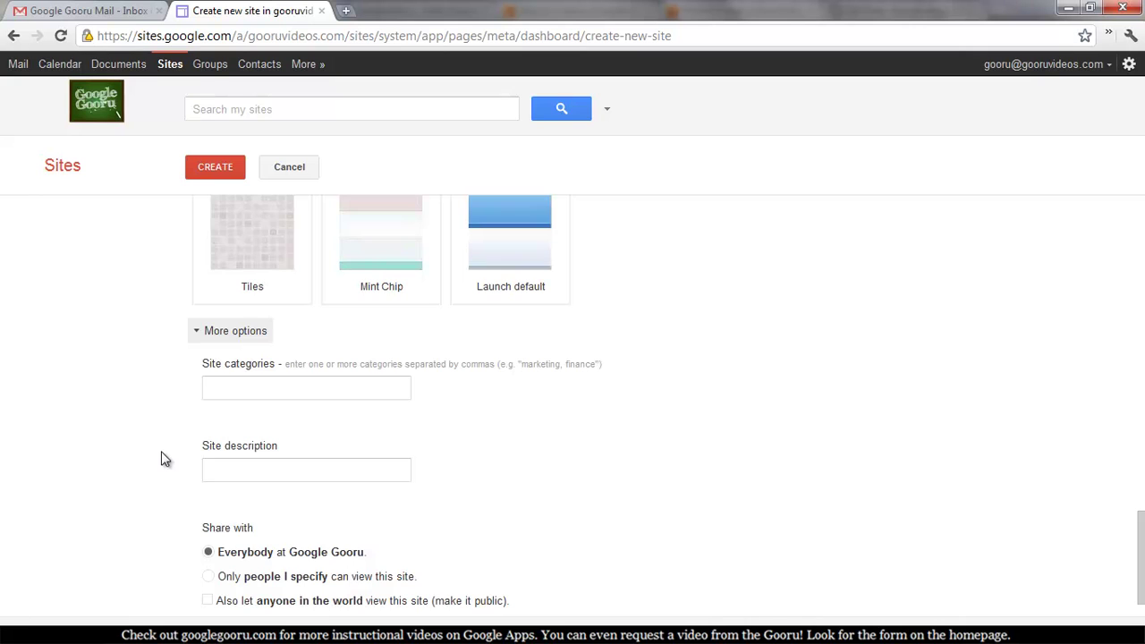
{"action": "scroll", "coordinate": [164, 459], "scroll_direction": "down", "scroll_amount": 1}
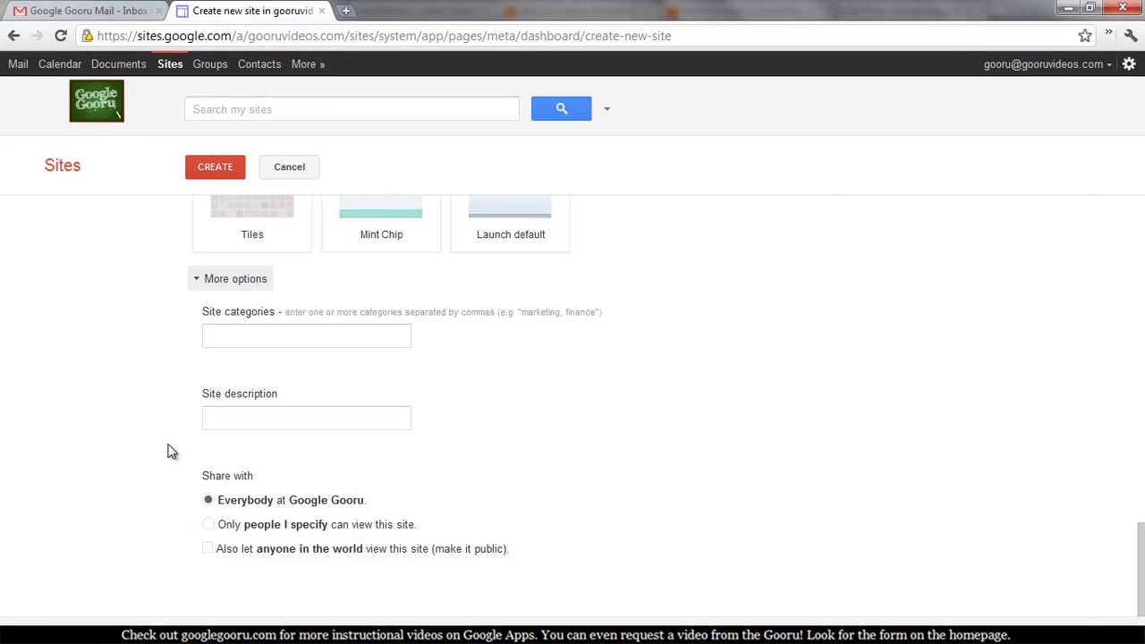
{"action": "scroll", "coordinate": [170, 452], "scroll_direction": "up", "scroll_amount": 5}
{"action": "scroll", "coordinate": [171, 452], "scroll_direction": "up", "scroll_amount": 5}
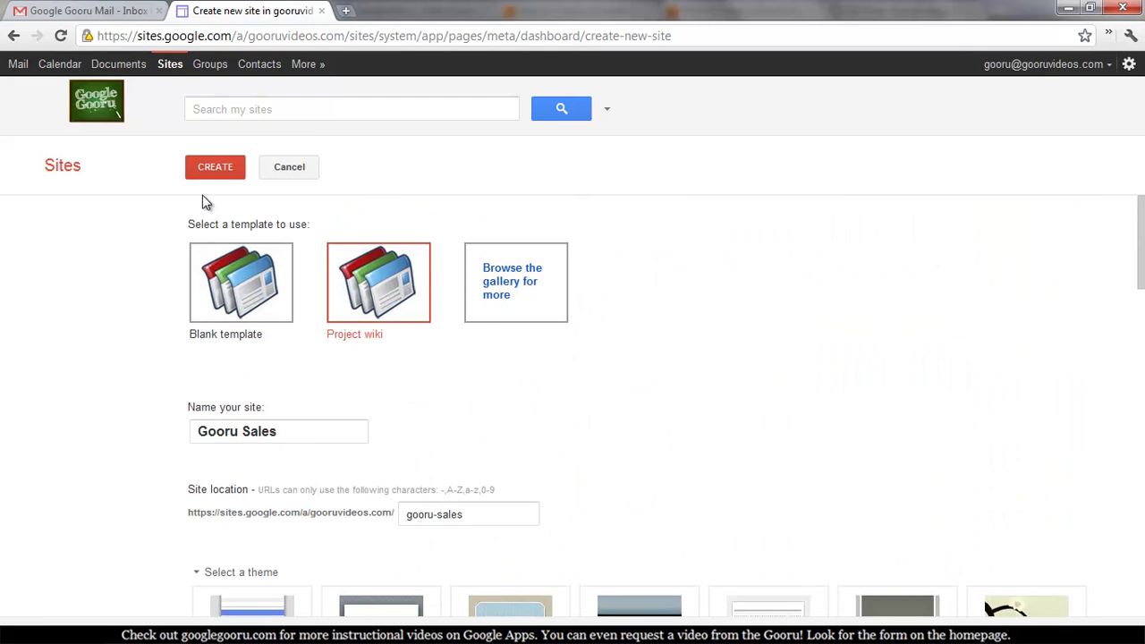
Create the Gooru Sales site and put its Home page into edit mode.
{"action": "left_click", "coordinate": [214, 172]}
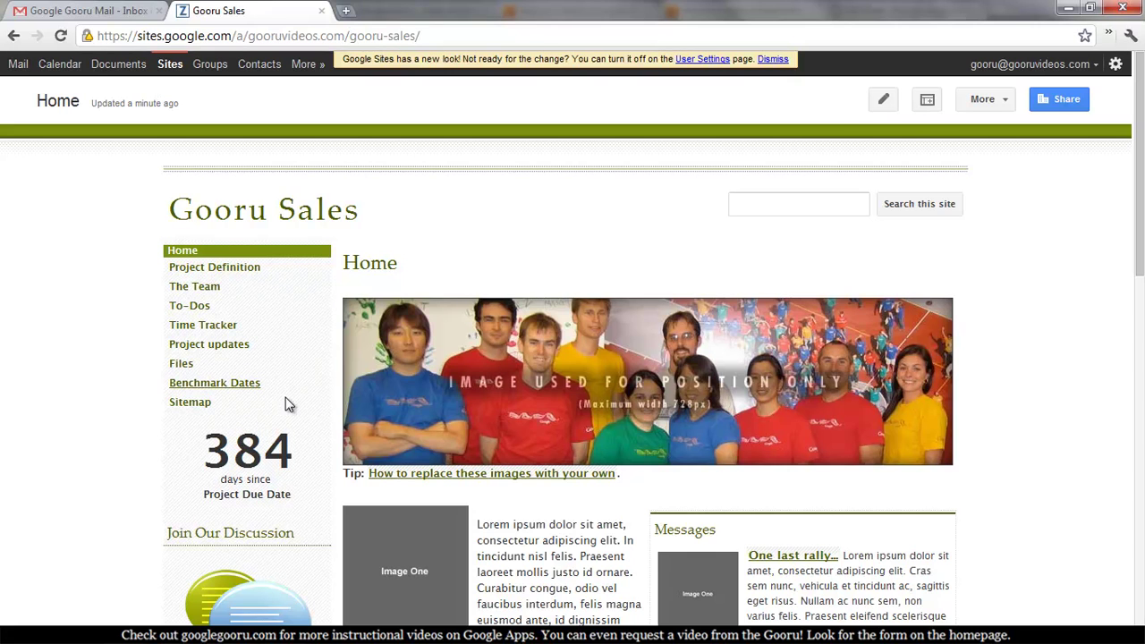
{"action": "left_click", "coordinate": [885, 101]}
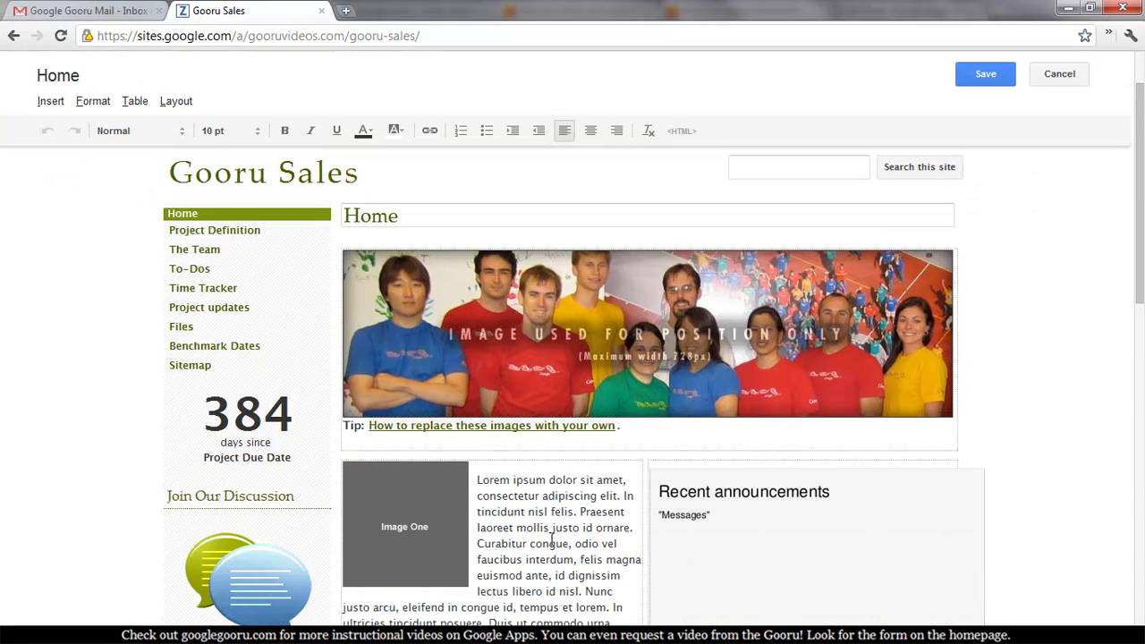
Try the banner image's M/L size and alignment options, then remove the banner image.
{"action": "left_click", "coordinate": [544, 361]}
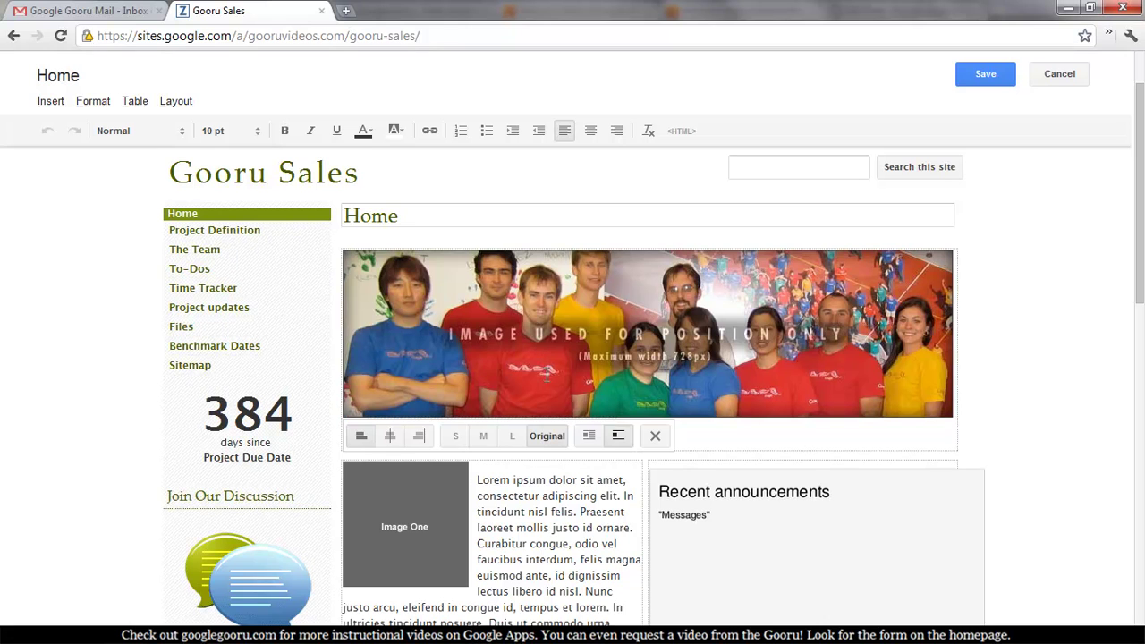
{"action": "left_click", "coordinate": [484, 437]}
{"action": "left_click", "coordinate": [510, 341]}
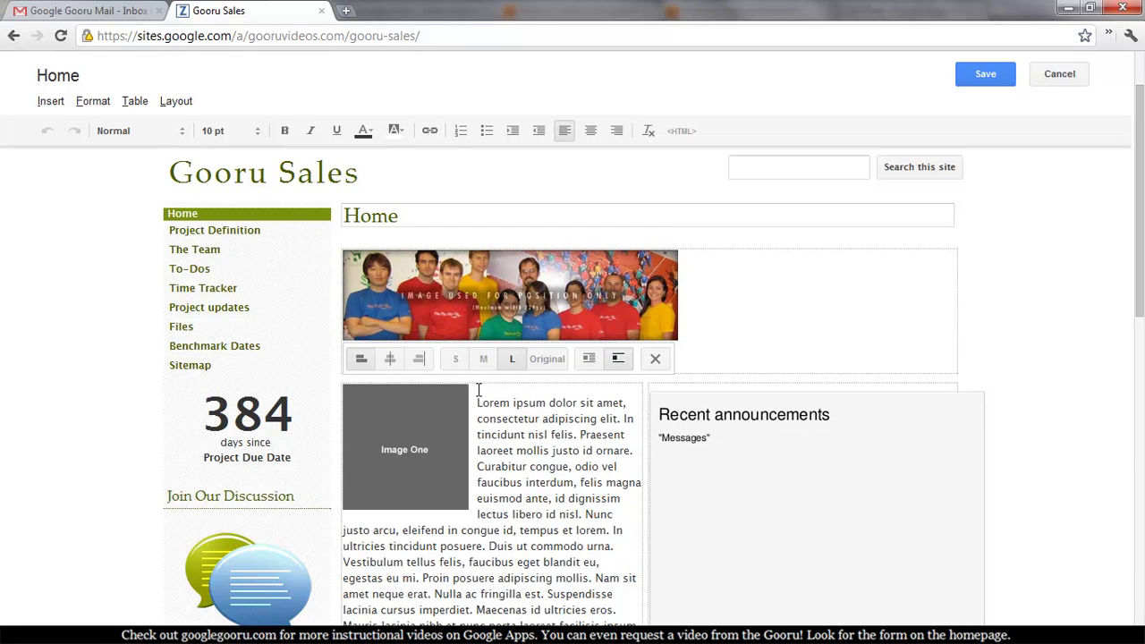
{"action": "left_click", "coordinate": [390, 359]}
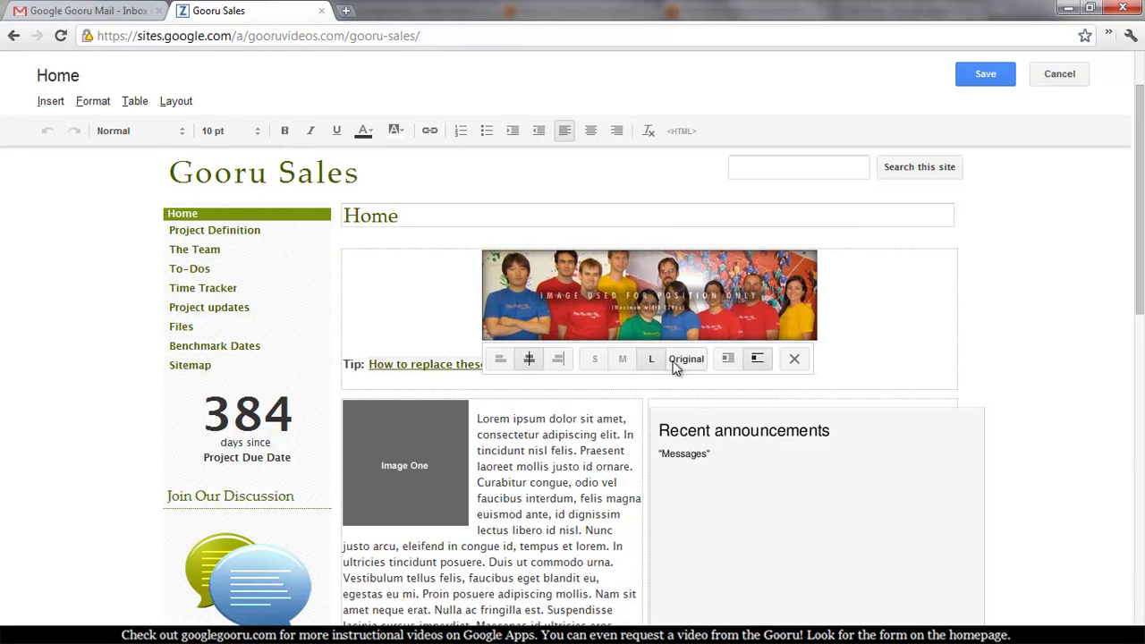
{"action": "left_click", "coordinate": [728, 359]}
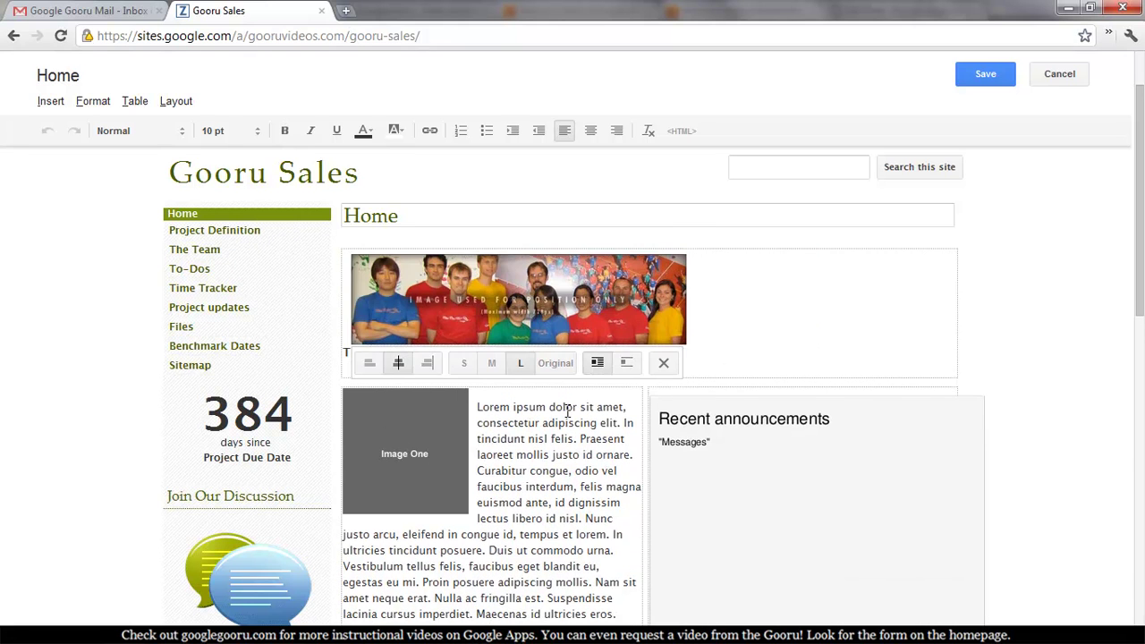
{"action": "left_click", "coordinate": [664, 364]}
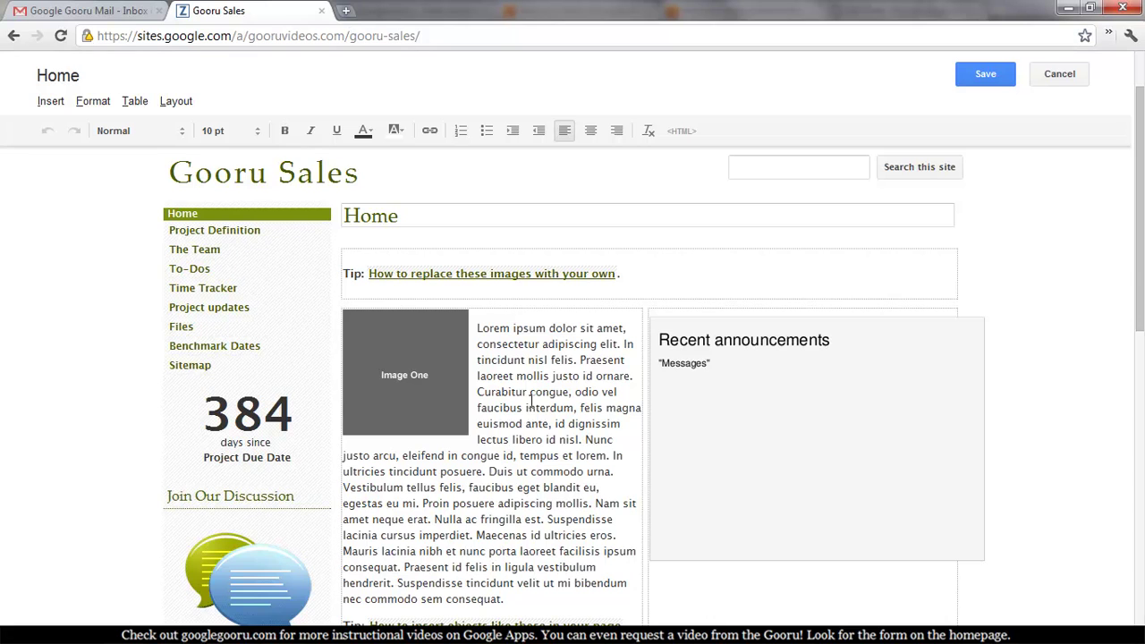
{"action": "scroll", "coordinate": [532, 437], "scroll_direction": "down", "scroll_amount": 1}
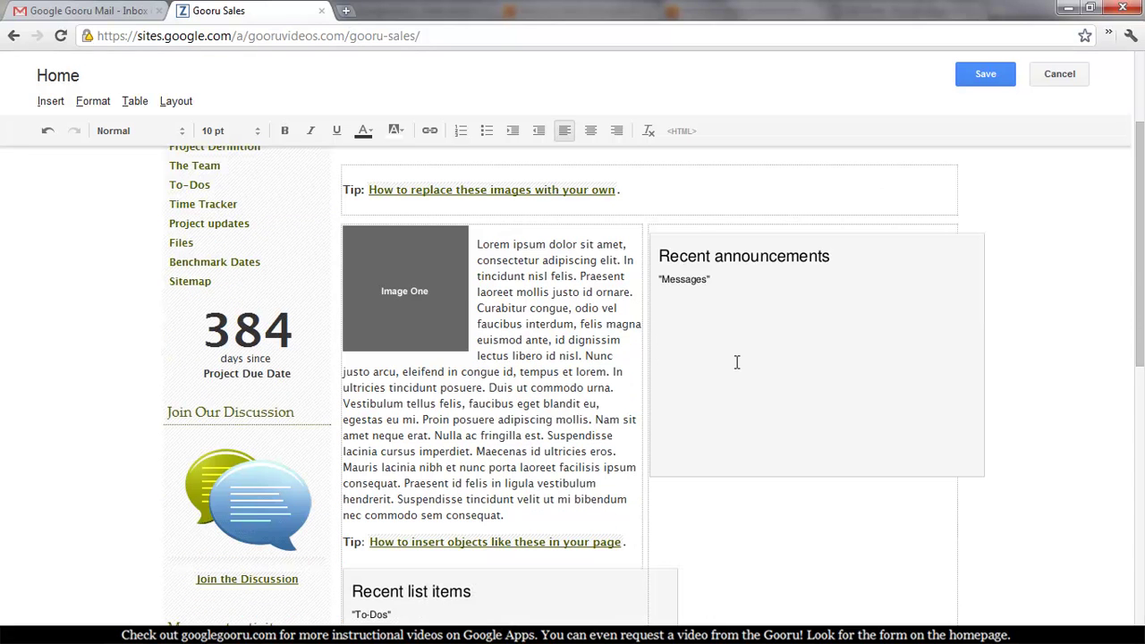
{"action": "left_click", "coordinate": [787, 351]}
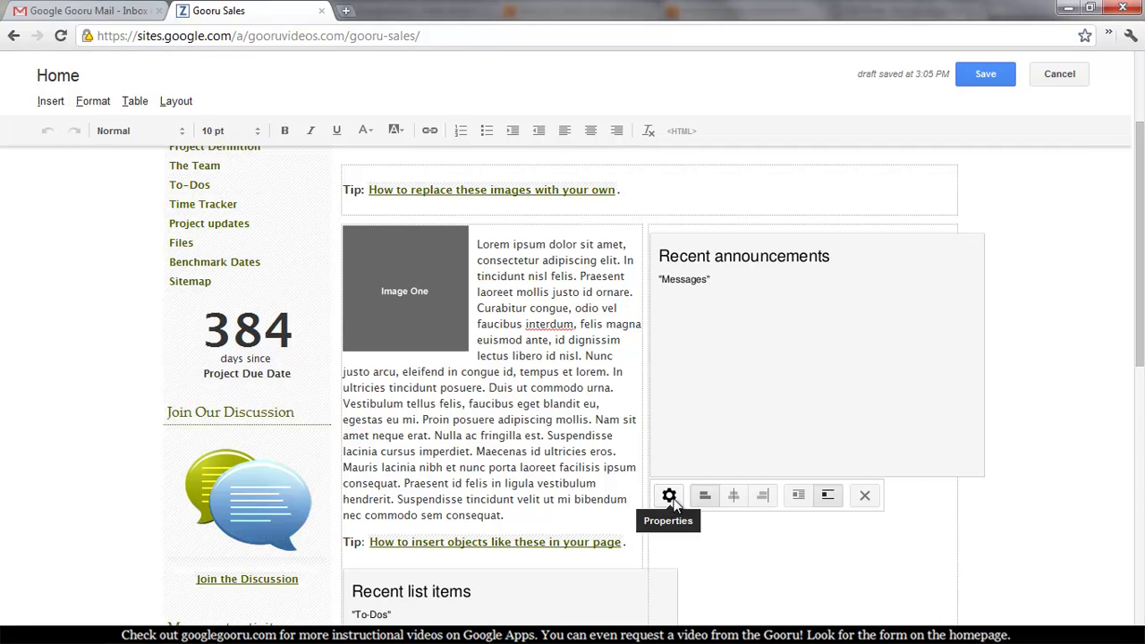
Set the Recent announcements gadget to show Project updates posts as short snippets.
{"action": "left_click", "coordinate": [671, 498]}
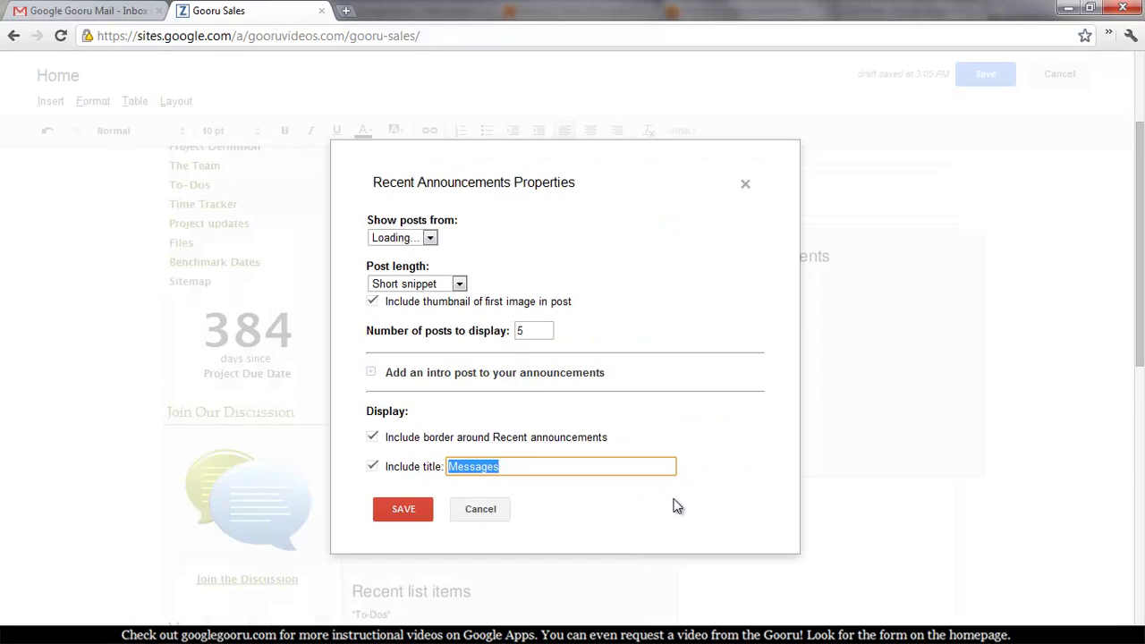
{"action": "left_click", "coordinate": [427, 240]}
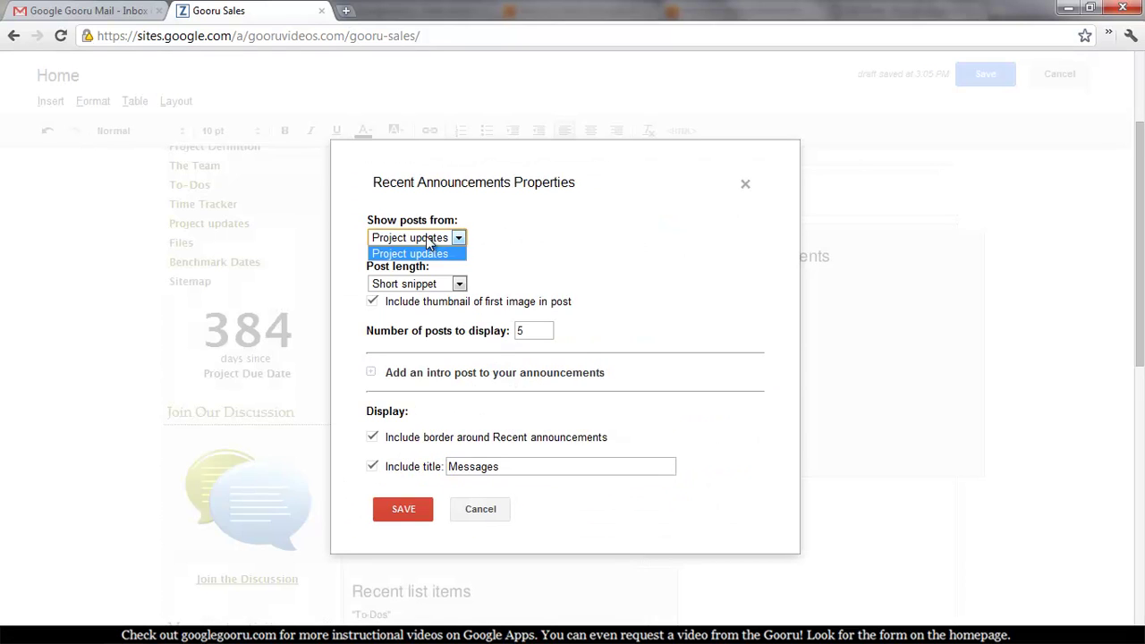
{"action": "left_click", "coordinate": [465, 238]}
{"action": "left_click", "coordinate": [459, 284]}
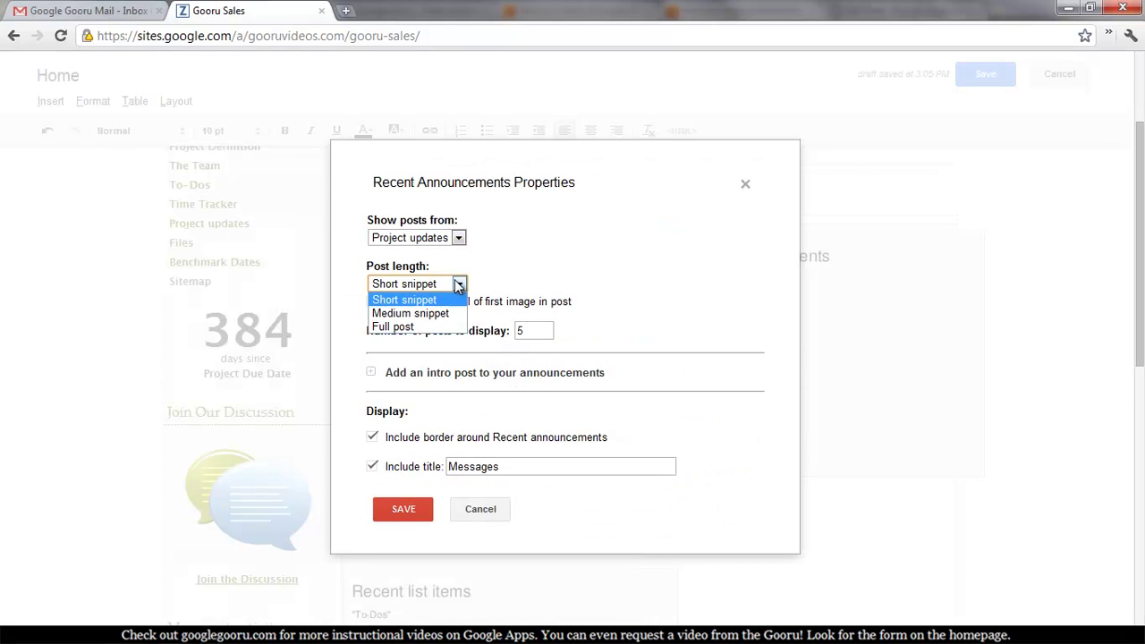
{"action": "left_click", "coordinate": [488, 284]}
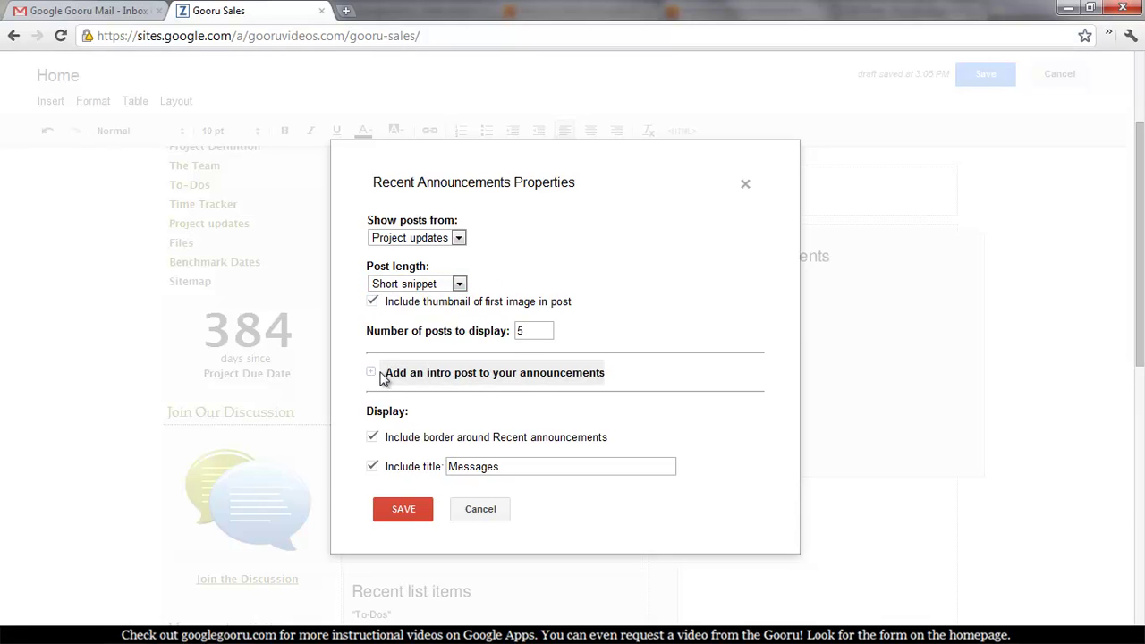
{"action": "left_click", "coordinate": [419, 509]}
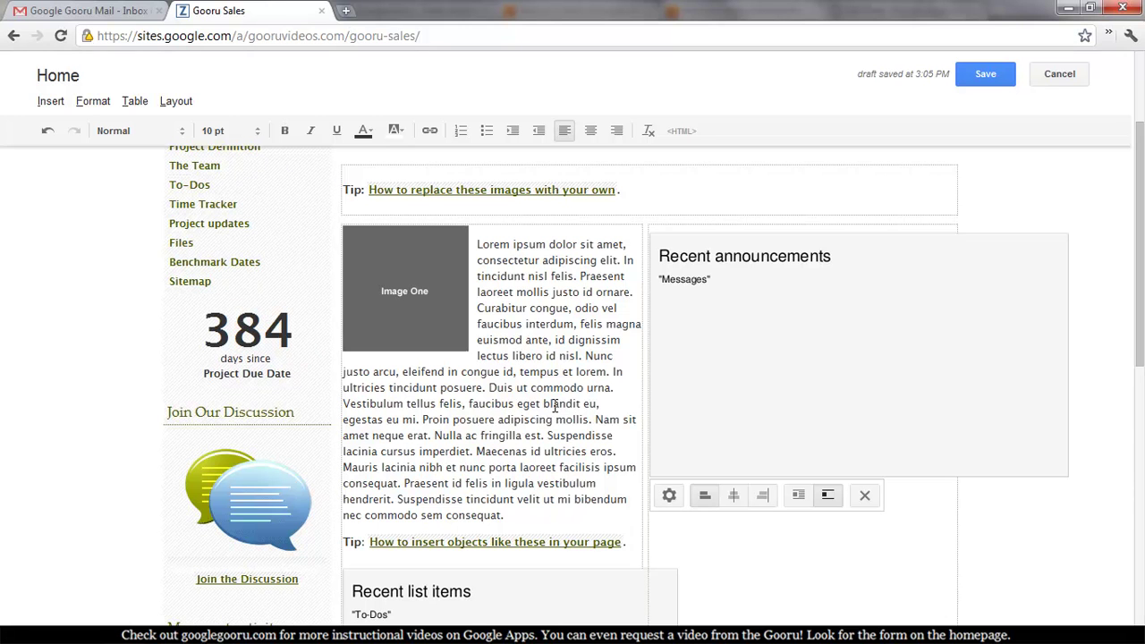
Save the edited Gooru Sales Home page from the top of the editor.
{"action": "scroll", "coordinate": [546, 340], "scroll_direction": "up", "scroll_amount": 3}
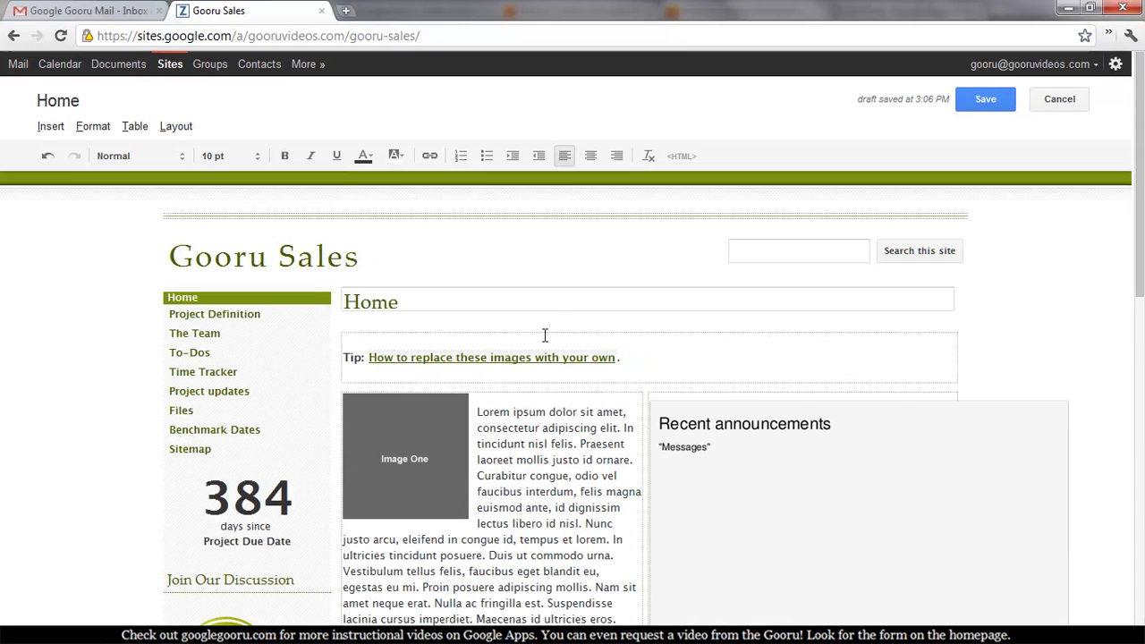
{"action": "left_click", "coordinate": [973, 107]}
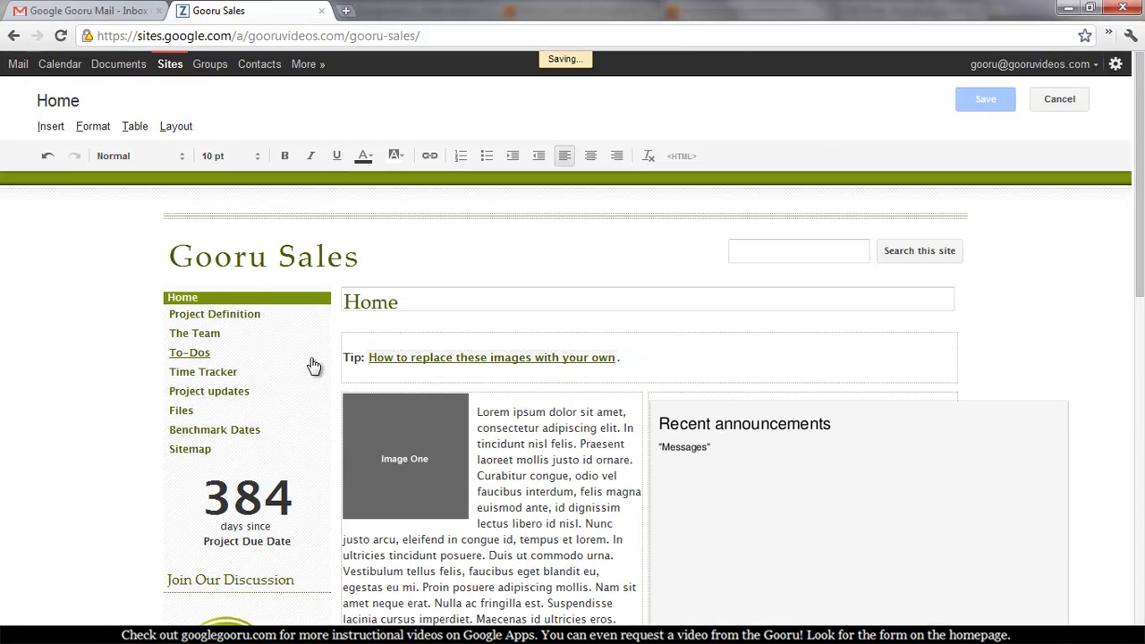